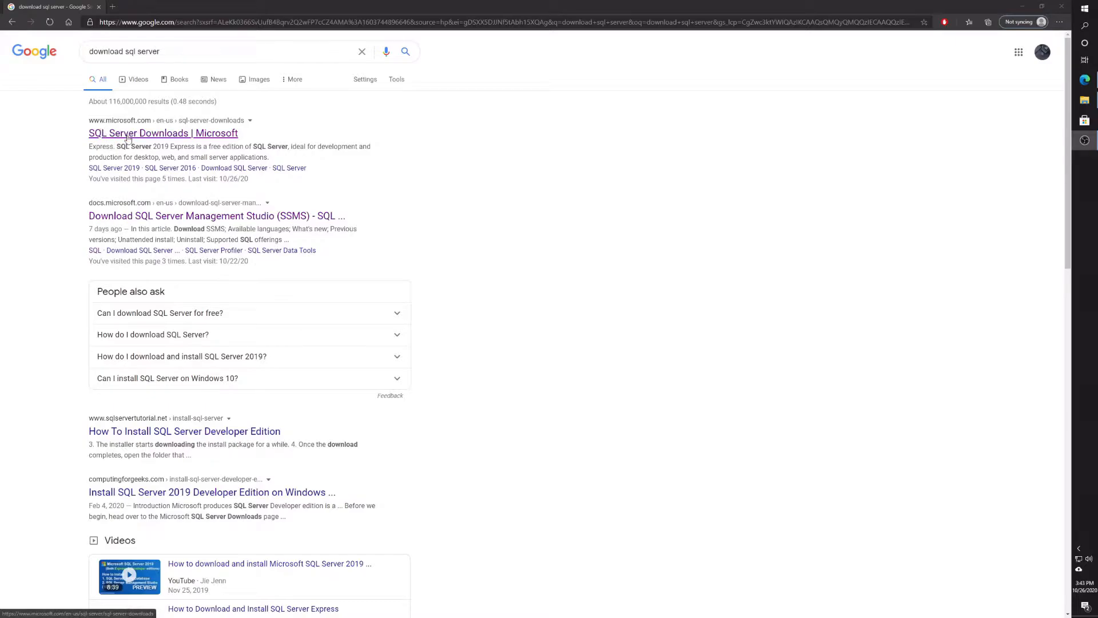
- Open the Microsoft SQL Server Downloads page and download the SQL Server 2019 Developer installer
click(128, 136)
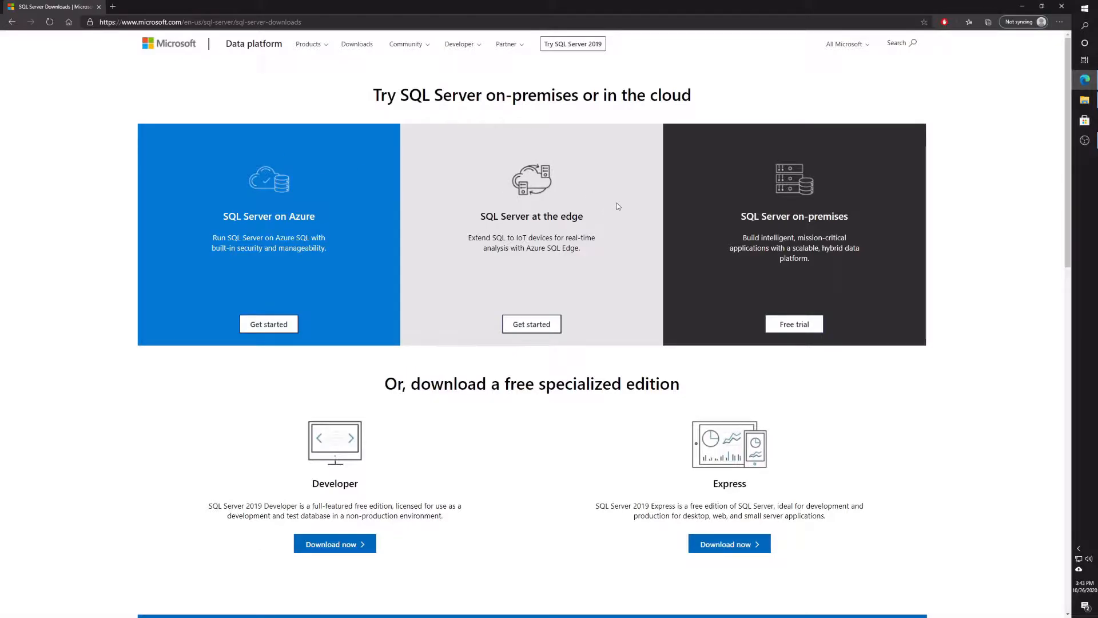
click(352, 545)
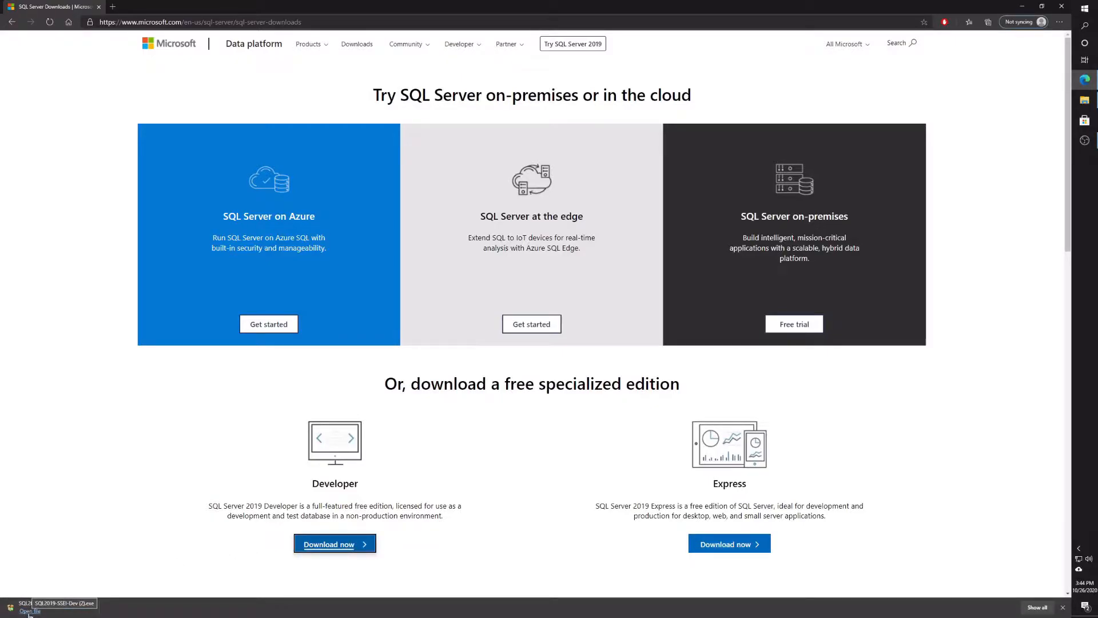
- Run SQL2019-SSEI-Dev (2).exe and download the installation media to C:\SQL2019
click(30, 611)
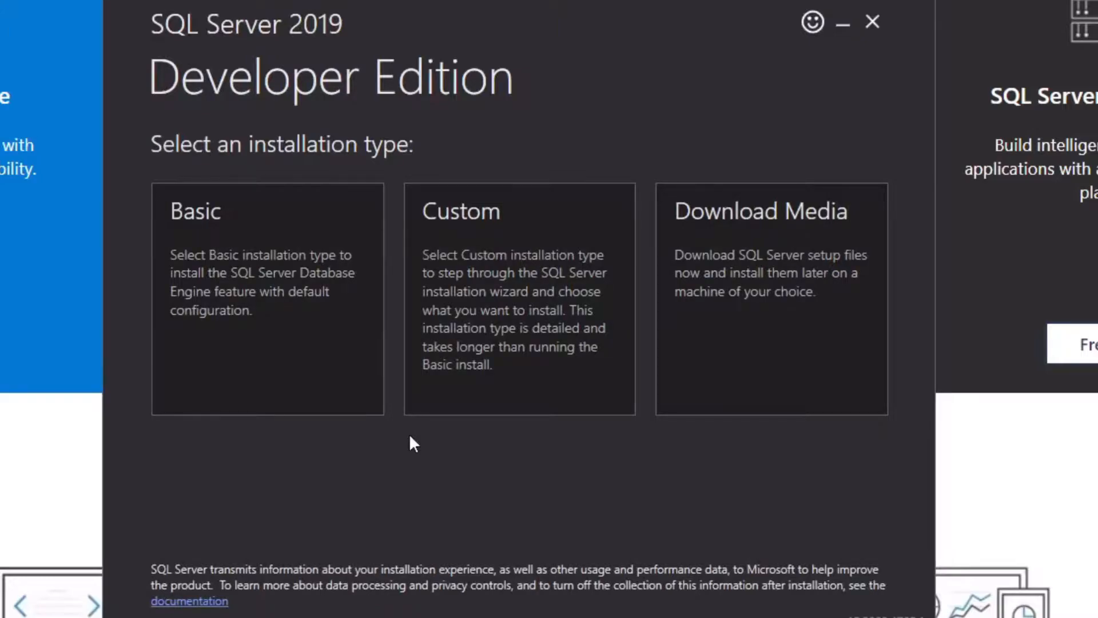
click(557, 259)
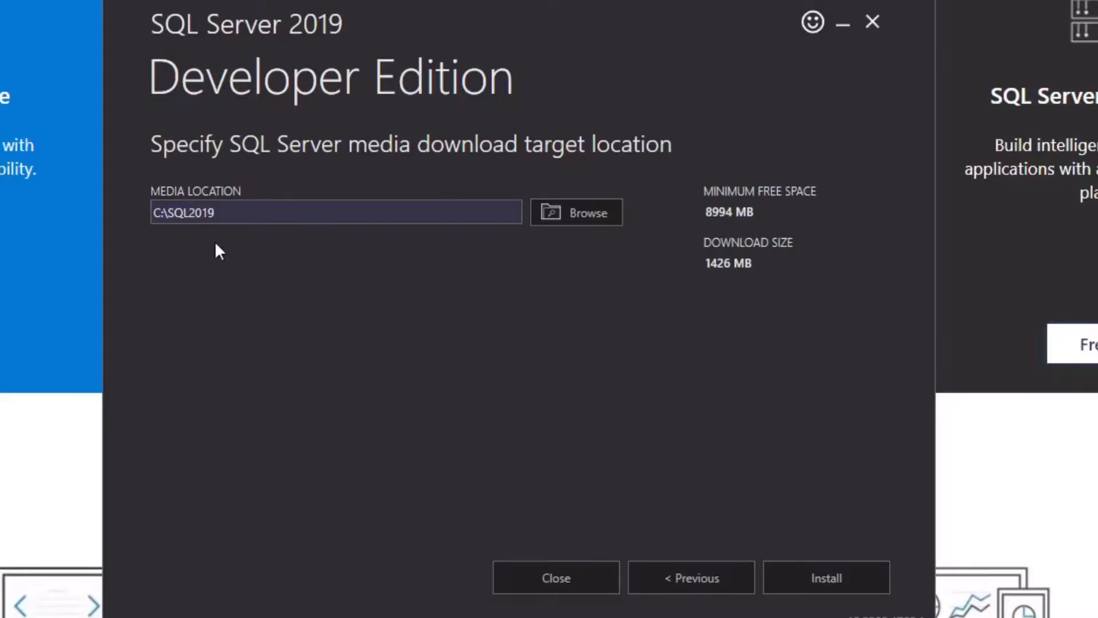
click(821, 579)
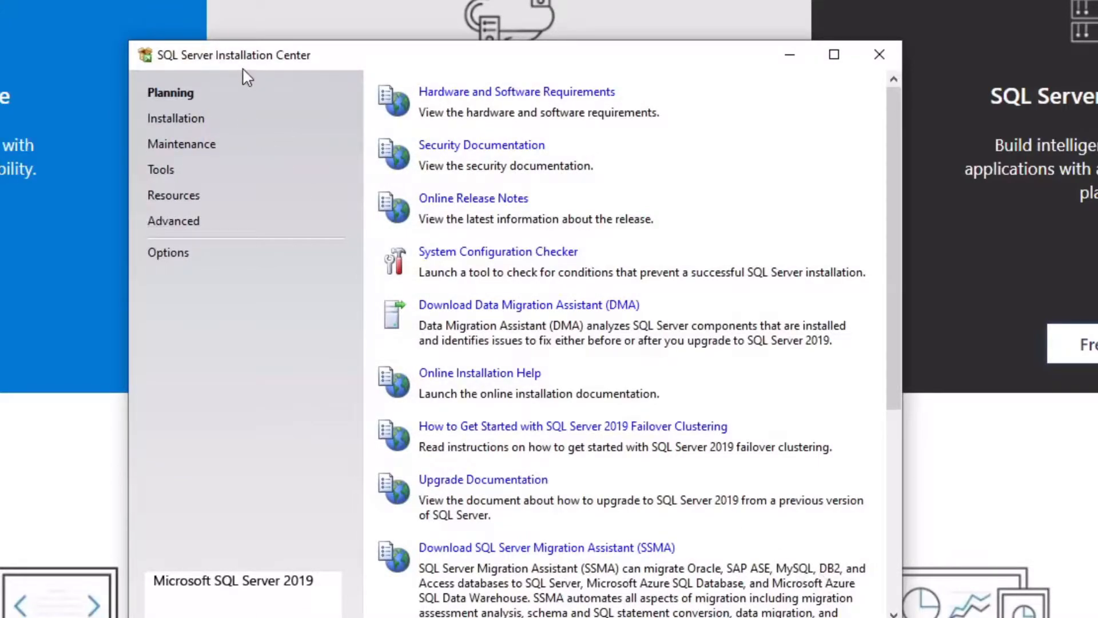
- Start a new SQL Server stand-alone installation from the Installation Center's Installation page
click(192, 127)
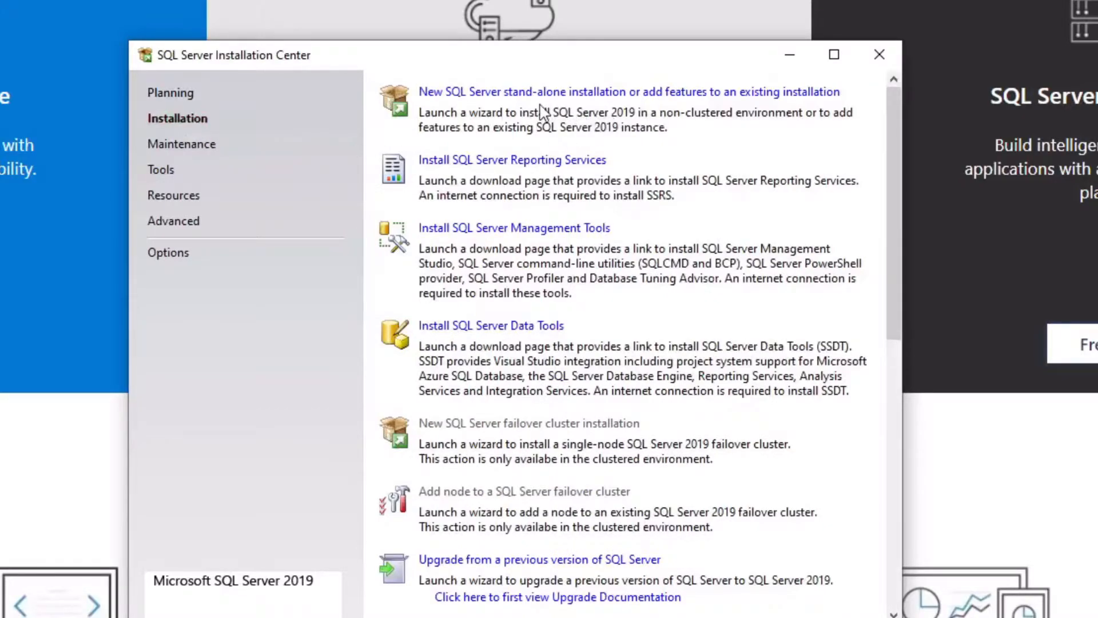
click(495, 96)
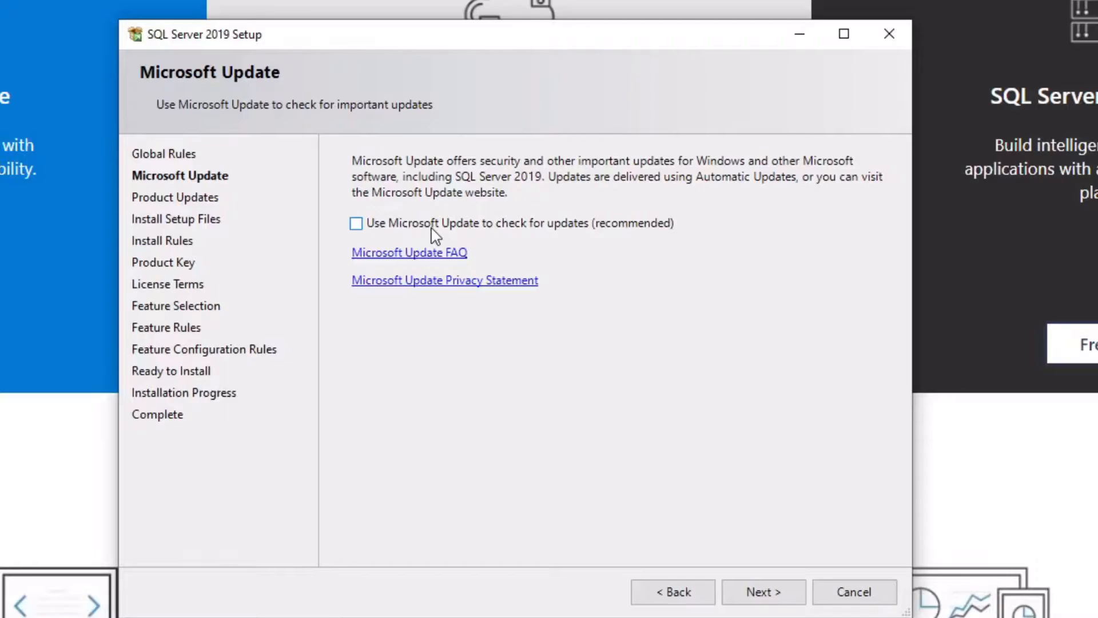
- Skip Microsoft Update and pass Install Rules after reviewing the Windows Firewall warning
click(765, 592)
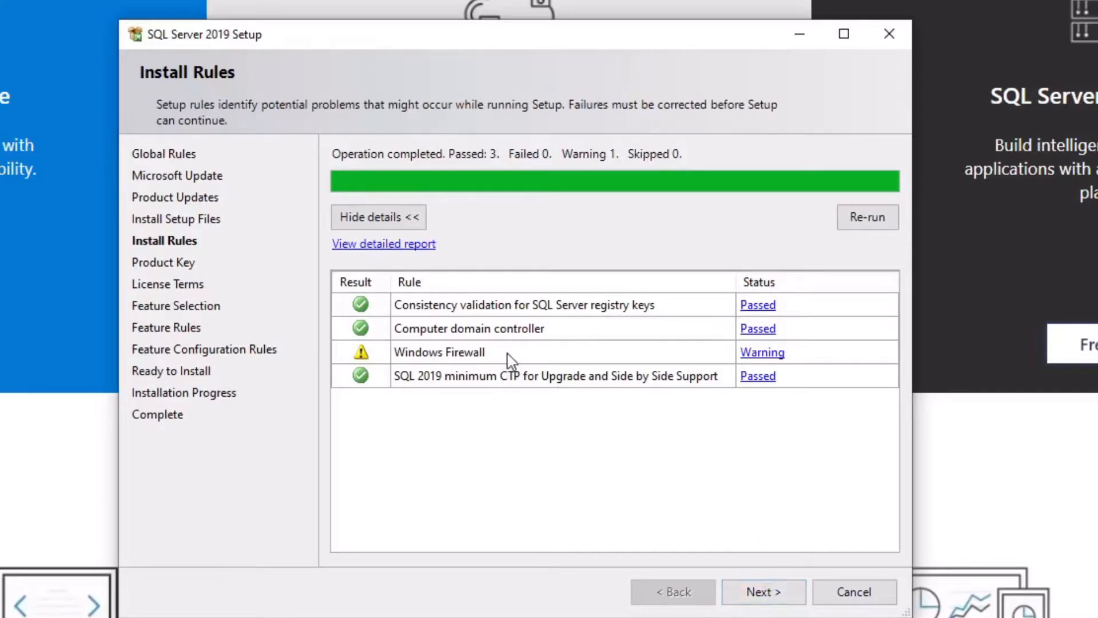
click(760, 355)
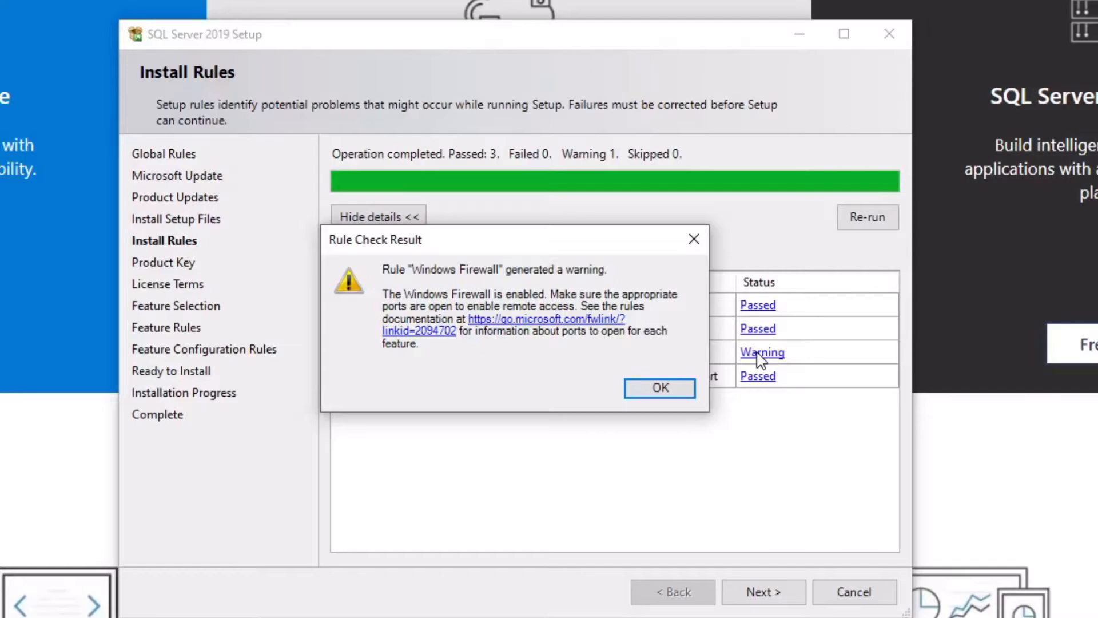
click(658, 399)
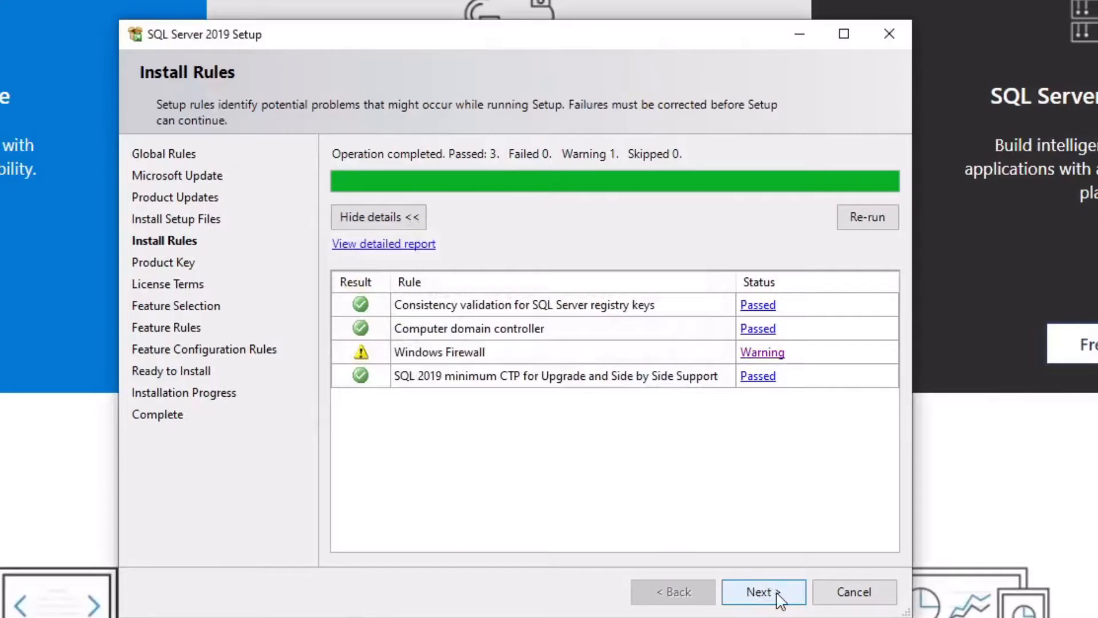
click(761, 592)
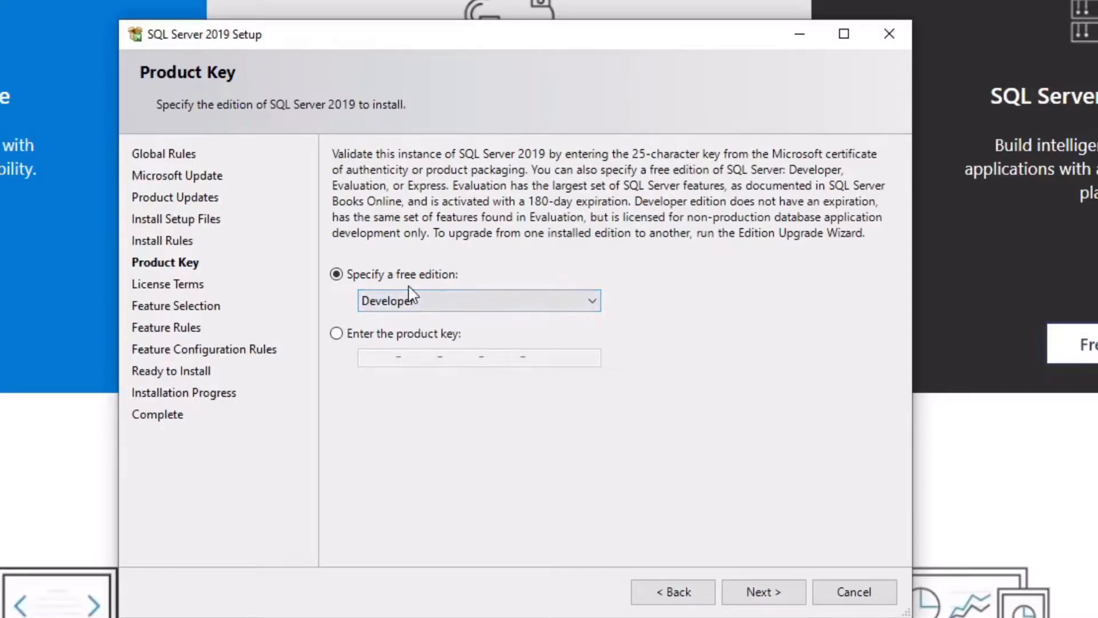
- Keep the Developer edition and accept the SQL Server license terms
click(769, 596)
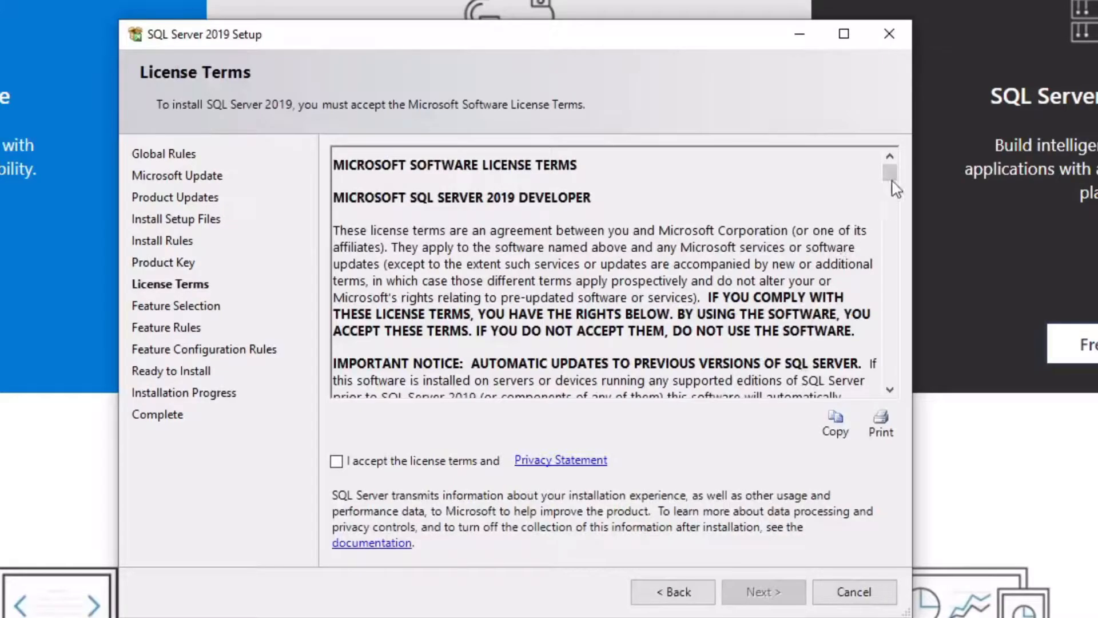
drag(890, 175, 891, 388)
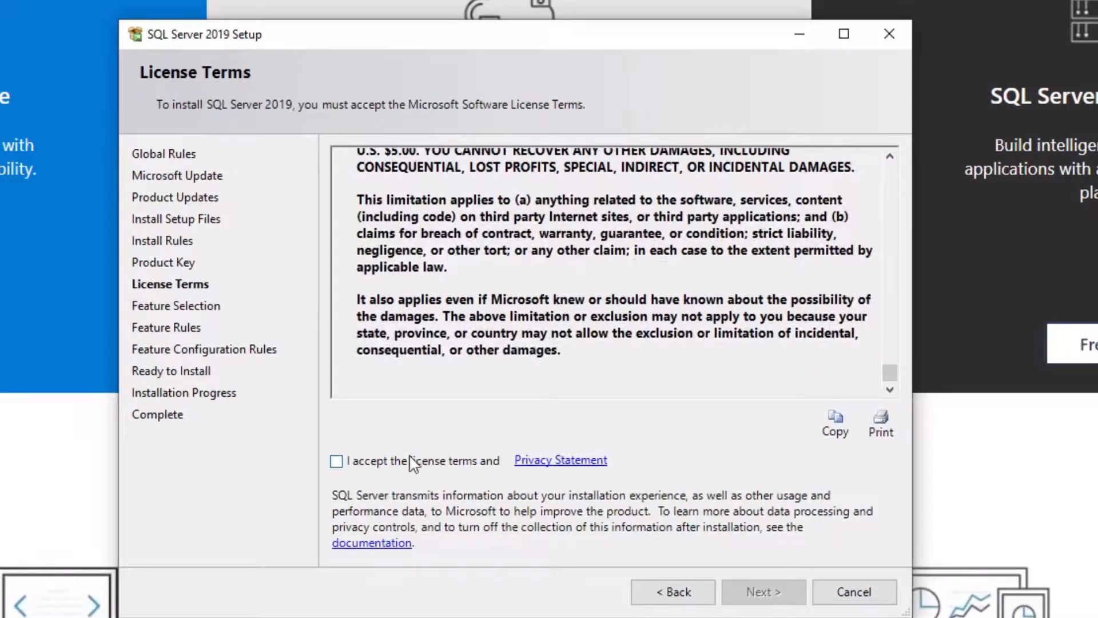
click(337, 461)
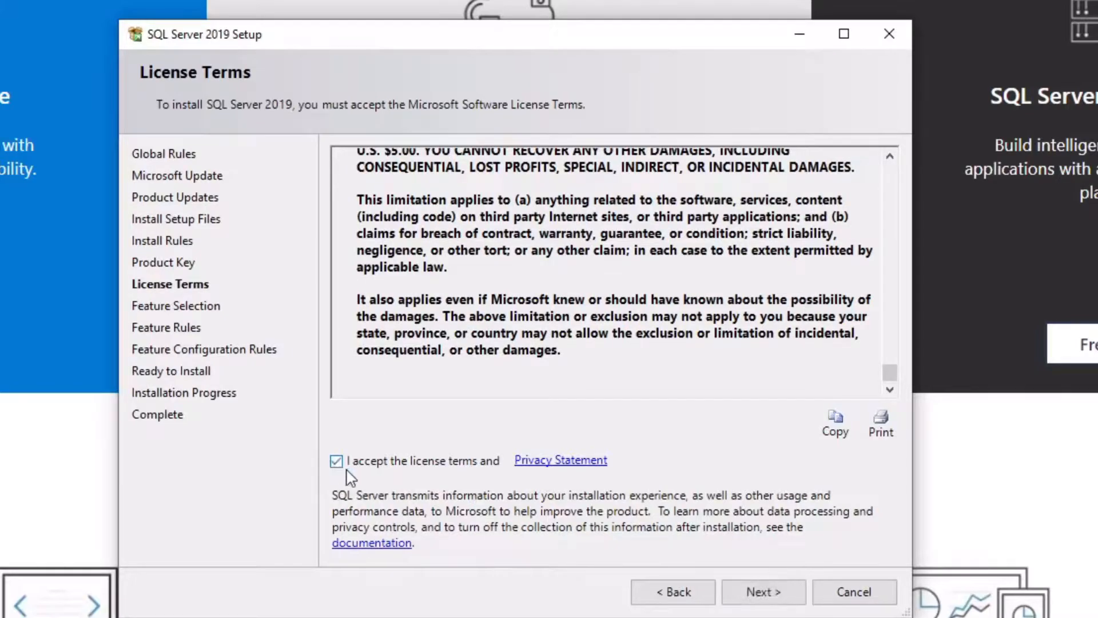
click(752, 589)
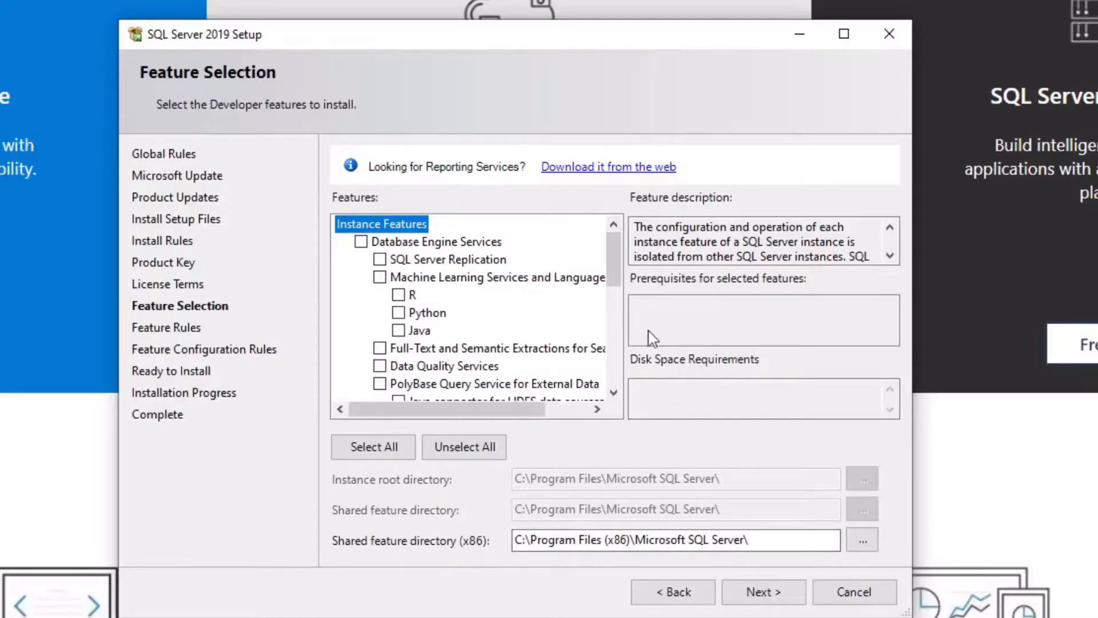
- Select Database Engine Services as the feature to install
click(361, 242)
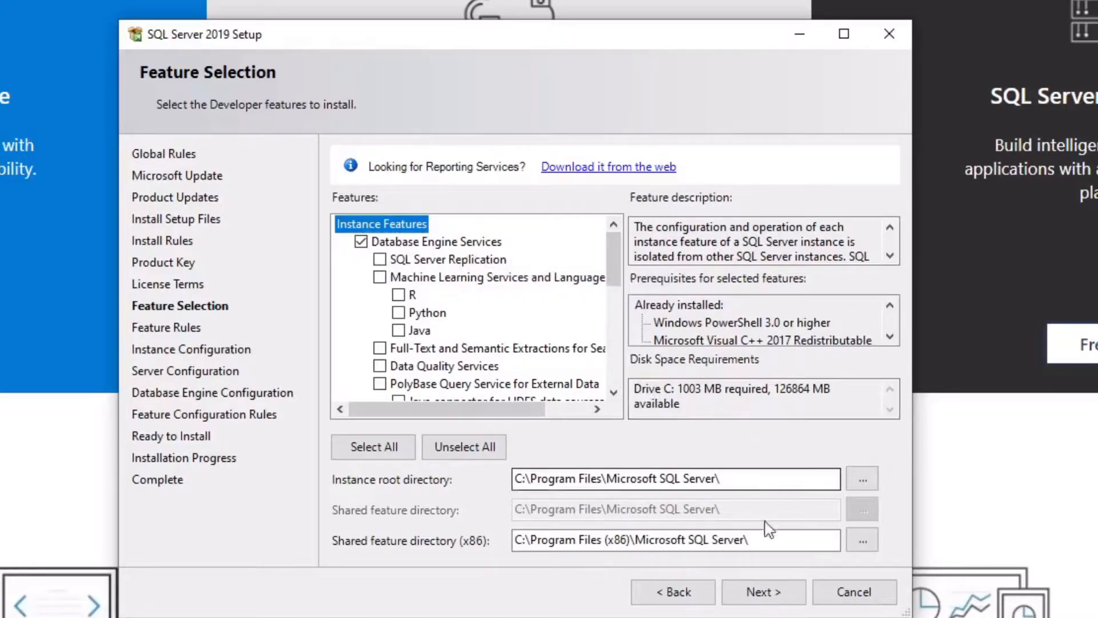
click(768, 599)
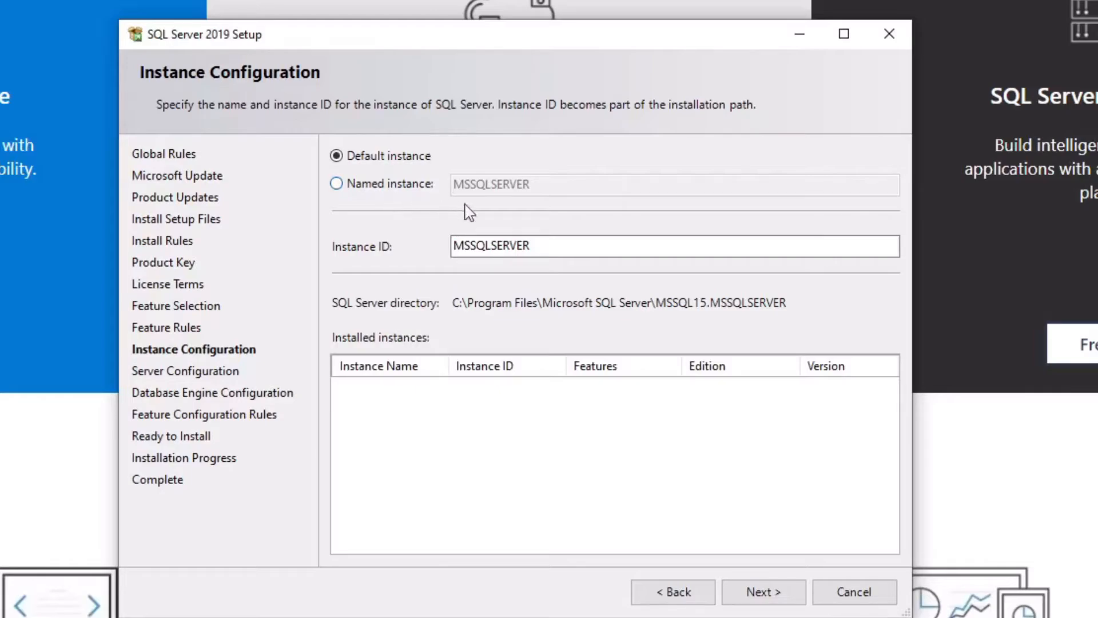
- Keep the default MSSQLSERVER instance and the default service accounts
click(774, 593)
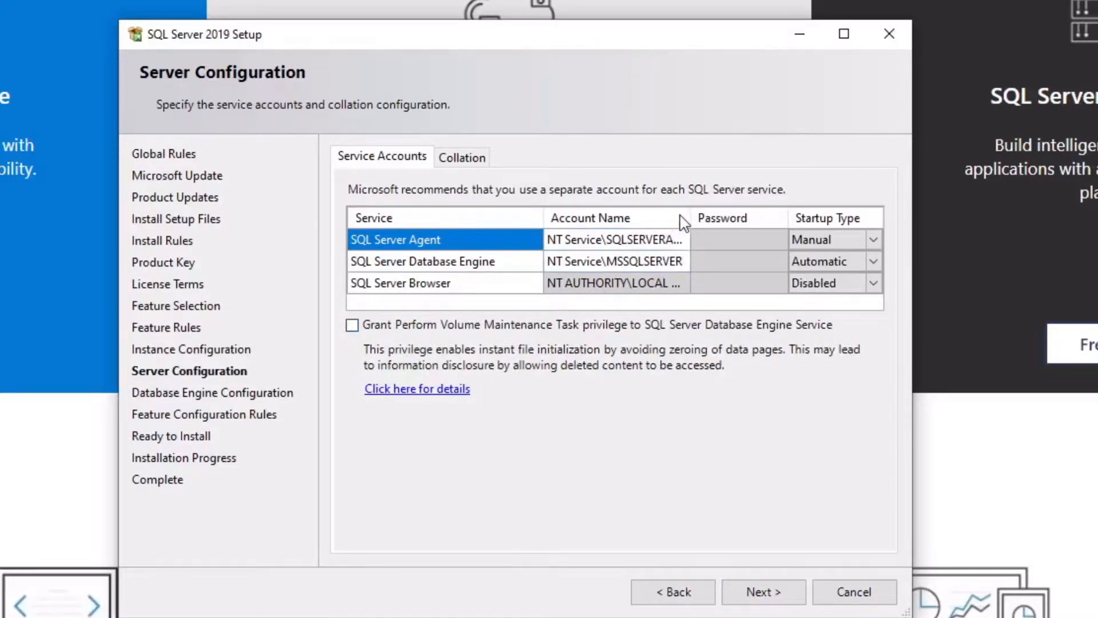
drag(686, 216, 752, 218)
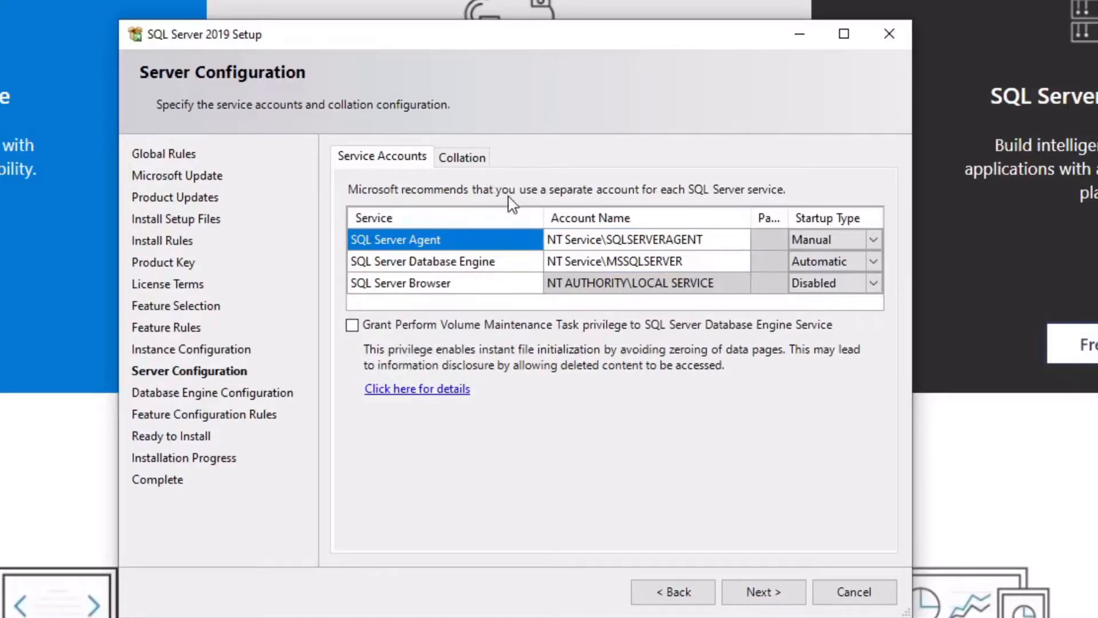
click(772, 593)
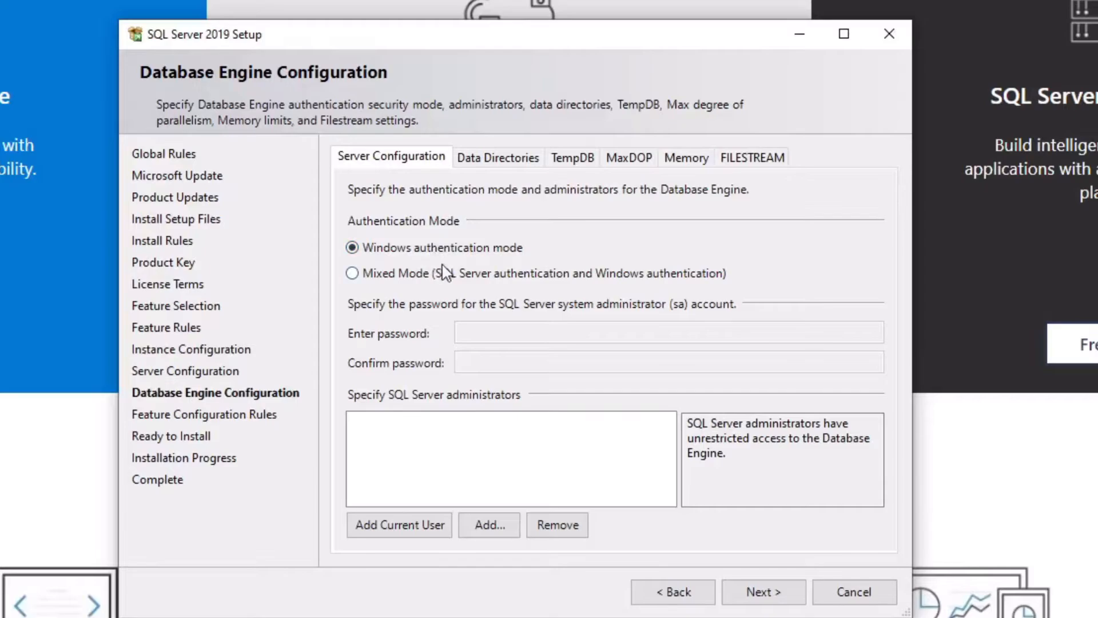
- Use Mixed Mode authentication with an sa password and add the current user as administrator
click(389, 281)
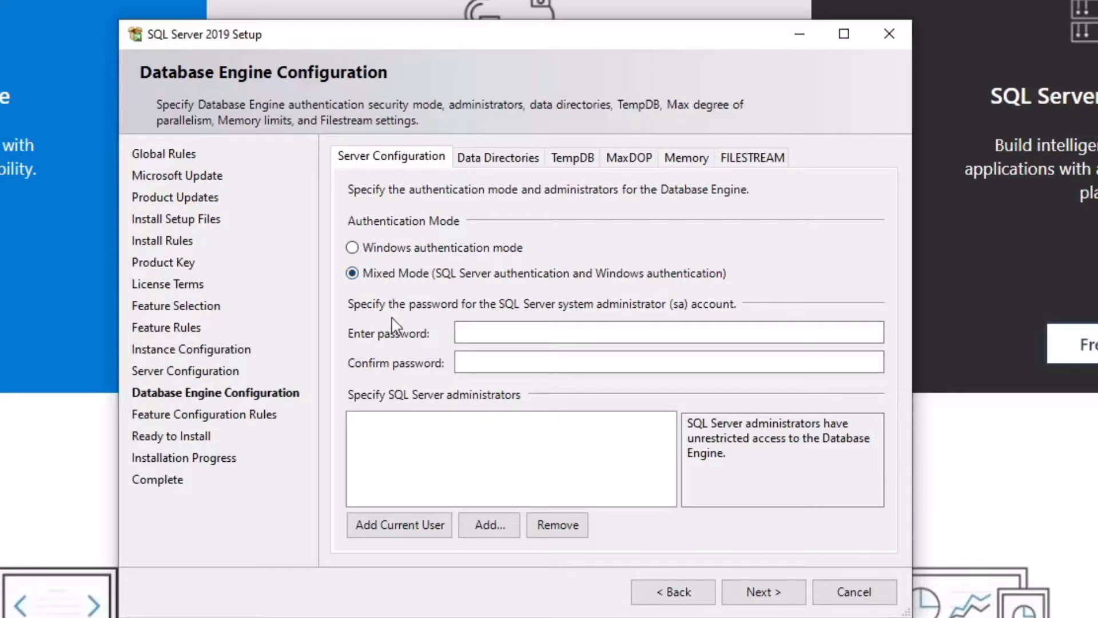
click(477, 330)
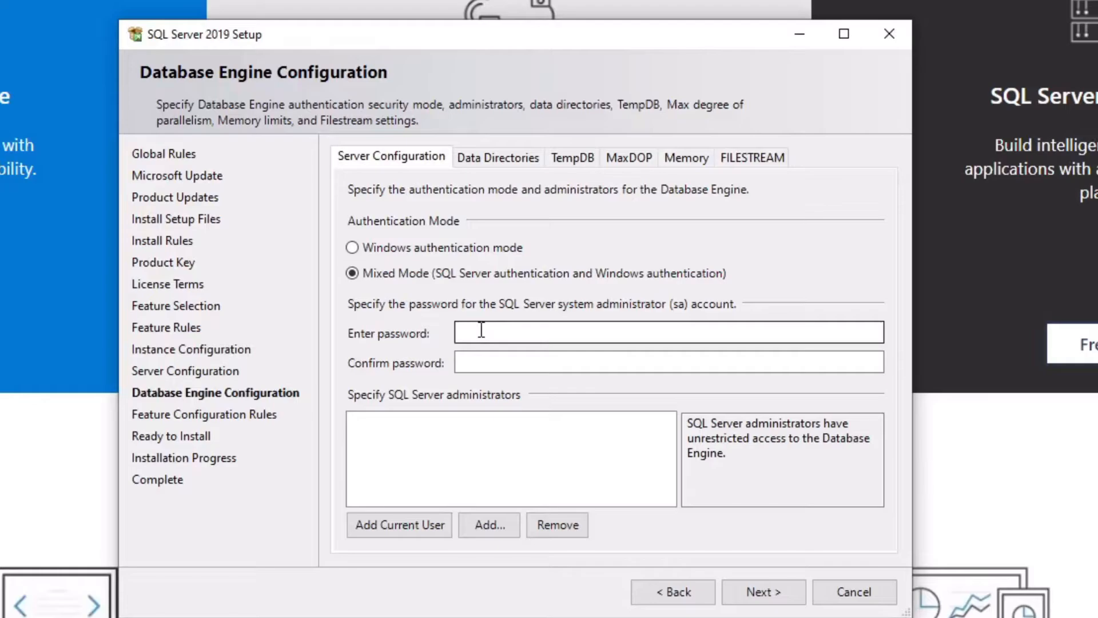
click(481, 330)
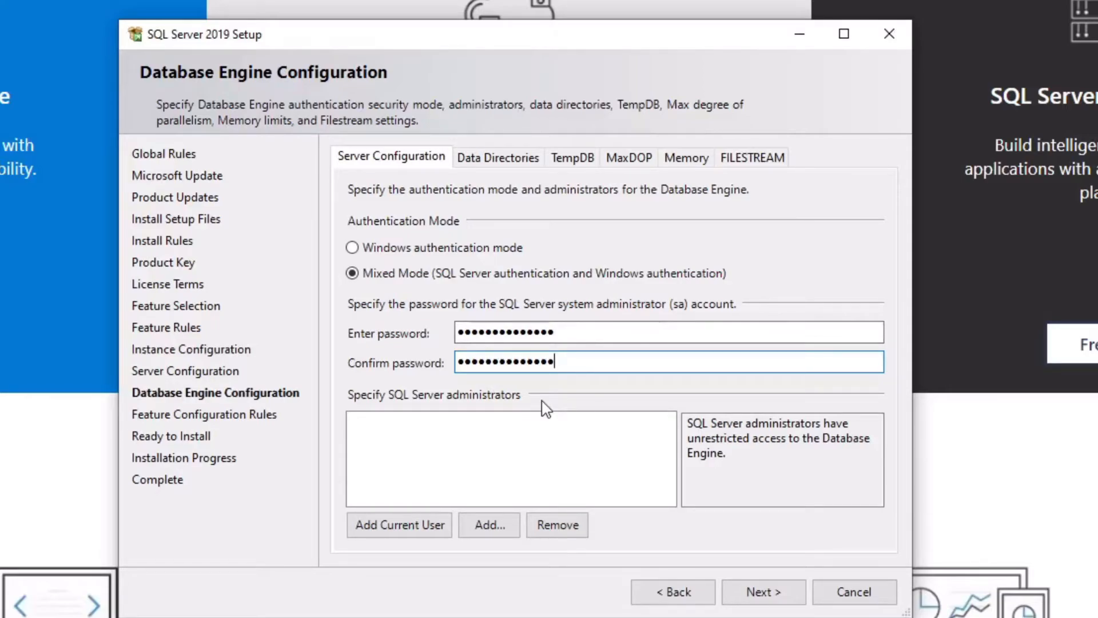
click(399, 527)
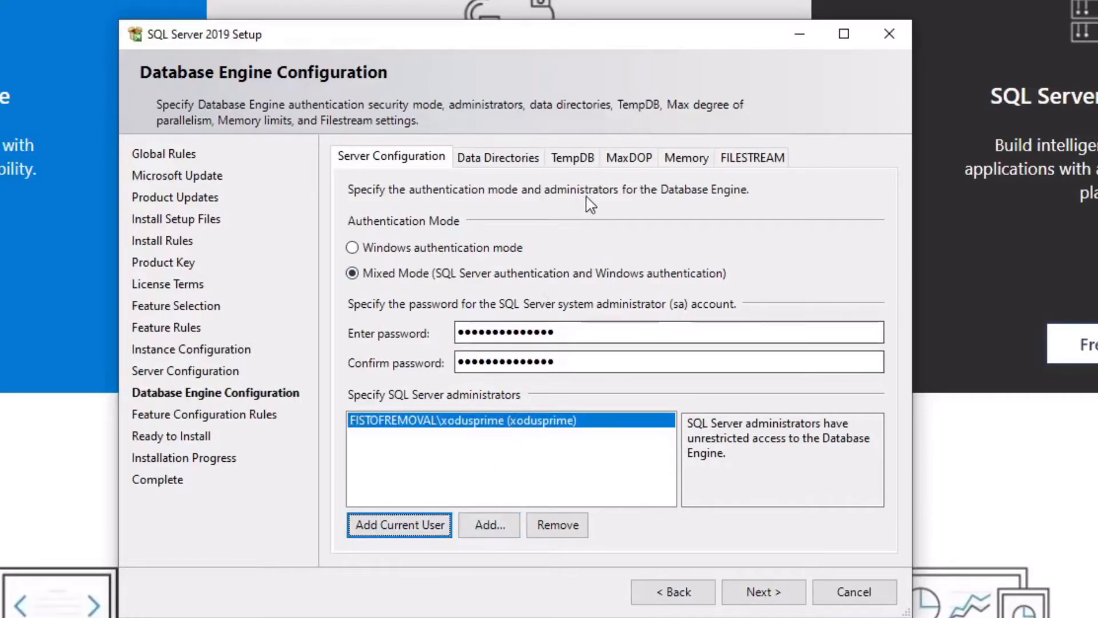
click(693, 164)
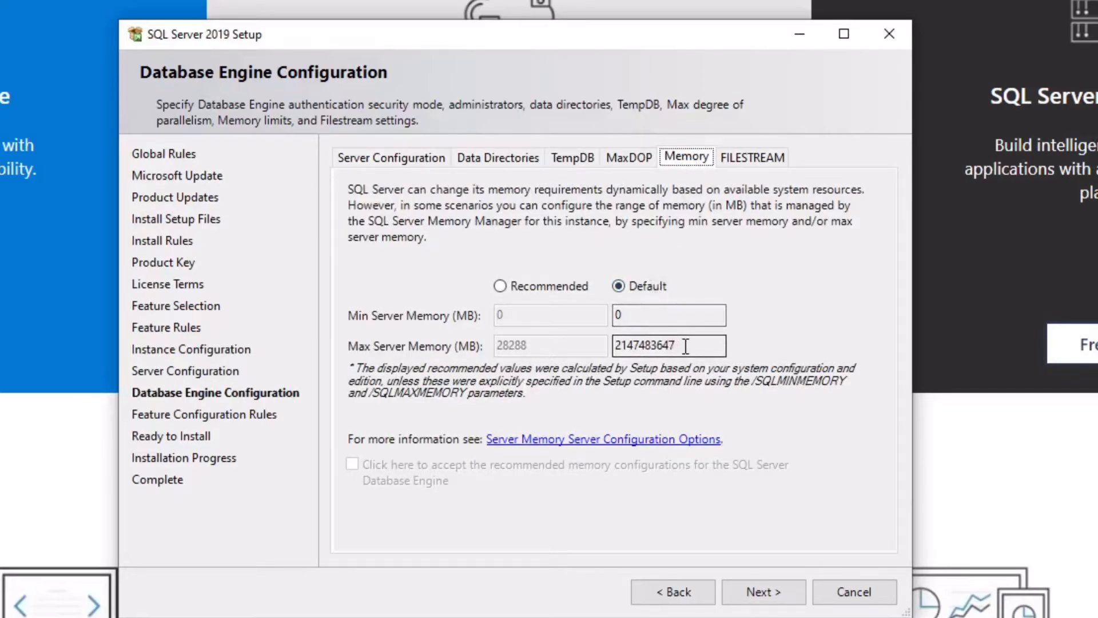
- Apply and accept the recommended memory limits, with max server memory 28288 MB
click(501, 286)
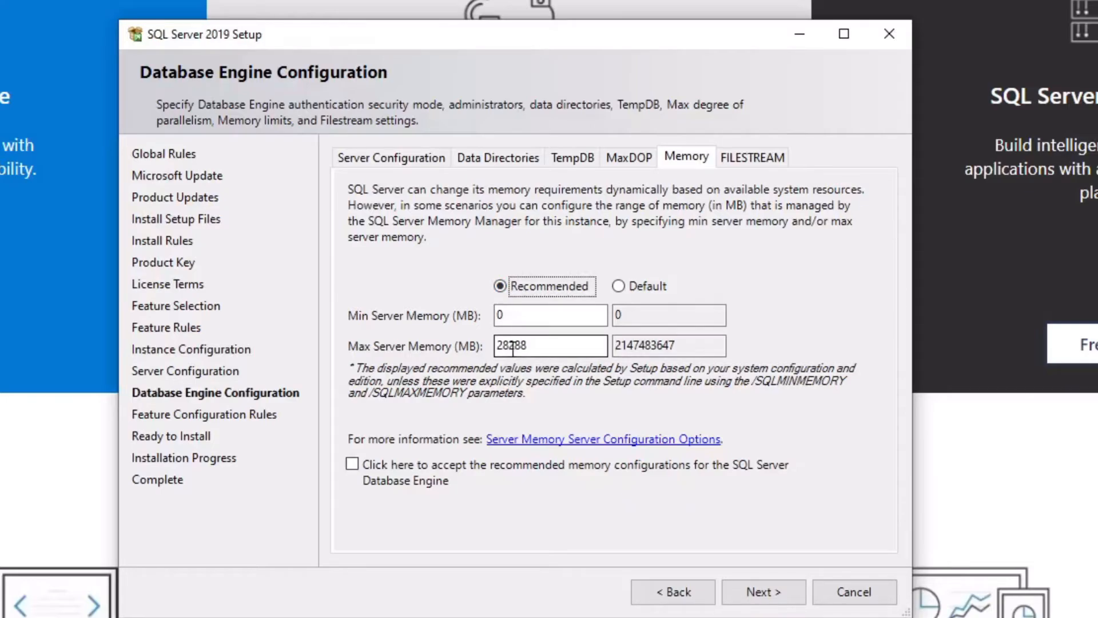
click(353, 466)
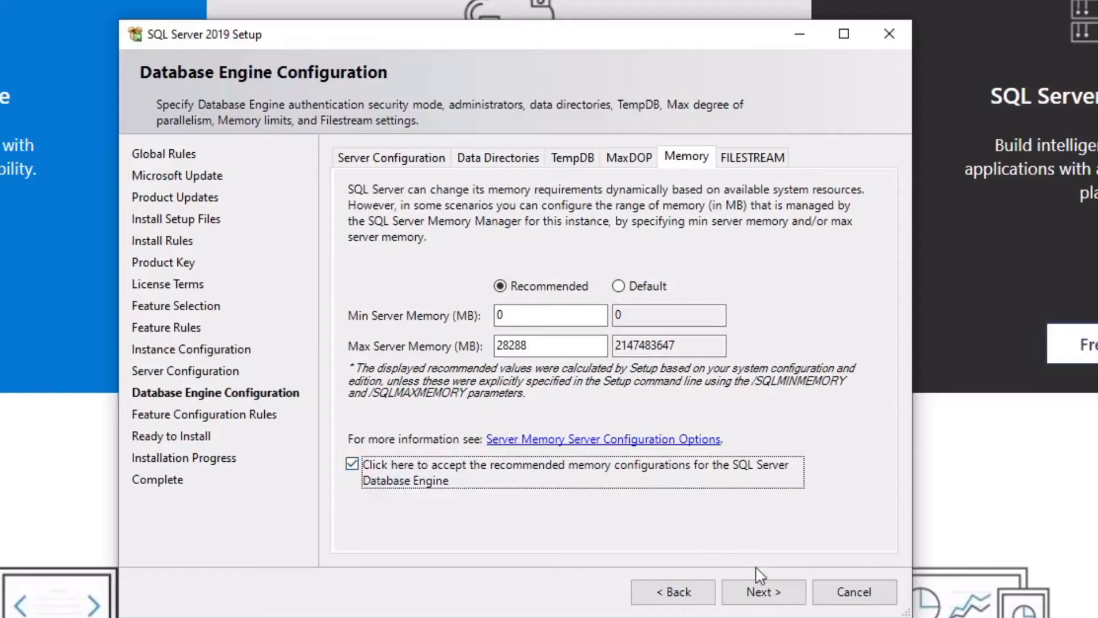
click(761, 592)
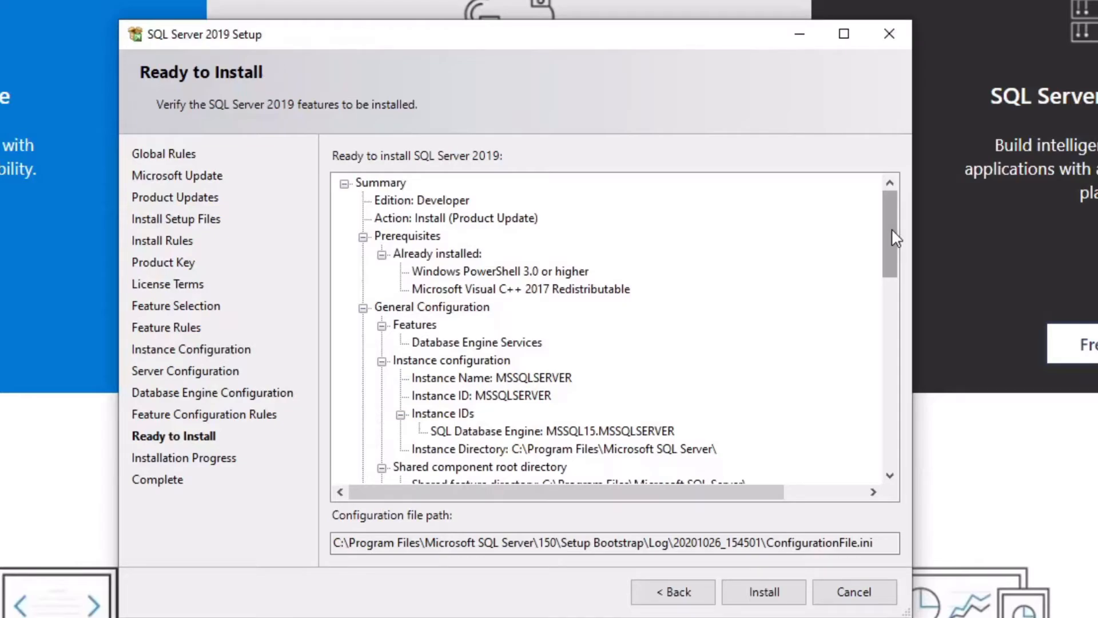
- Review the Ready to Install summary and install Database Engine Services, SQL Browser and SQL Writer
drag(892, 230, 895, 454)
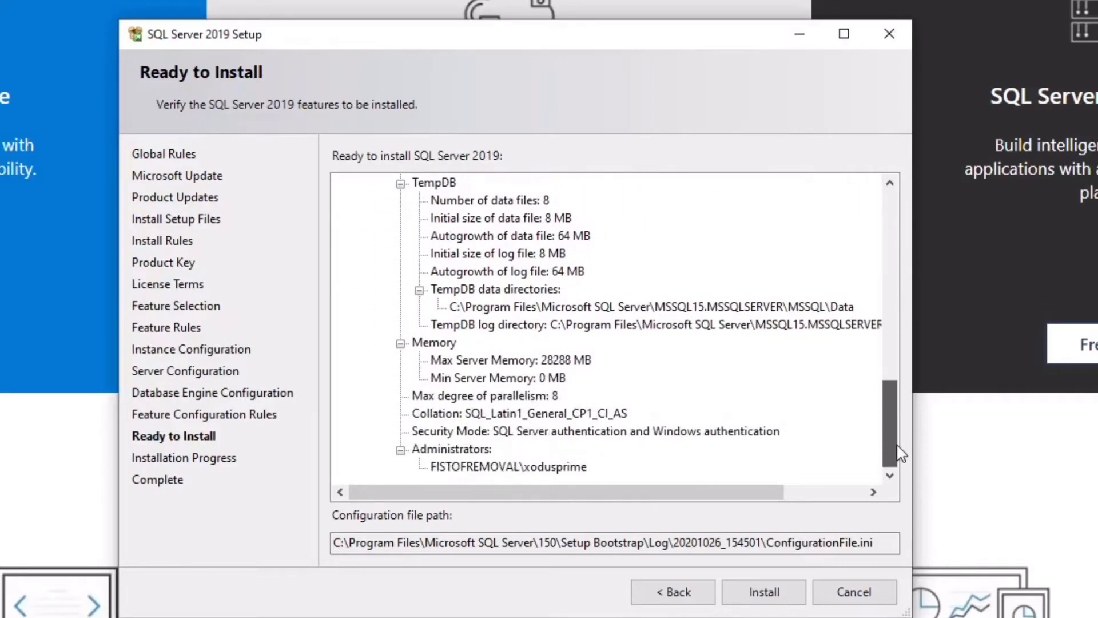
click(773, 604)
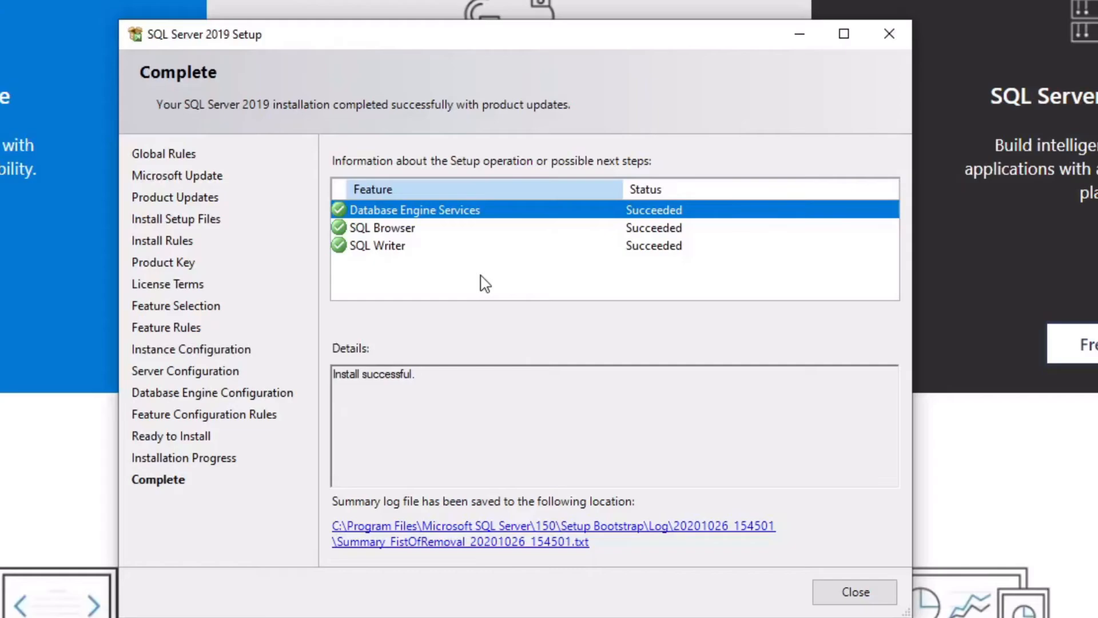
- Close the finished SQL Server setup and go to the SSMS download page from Installation Center
click(864, 601)
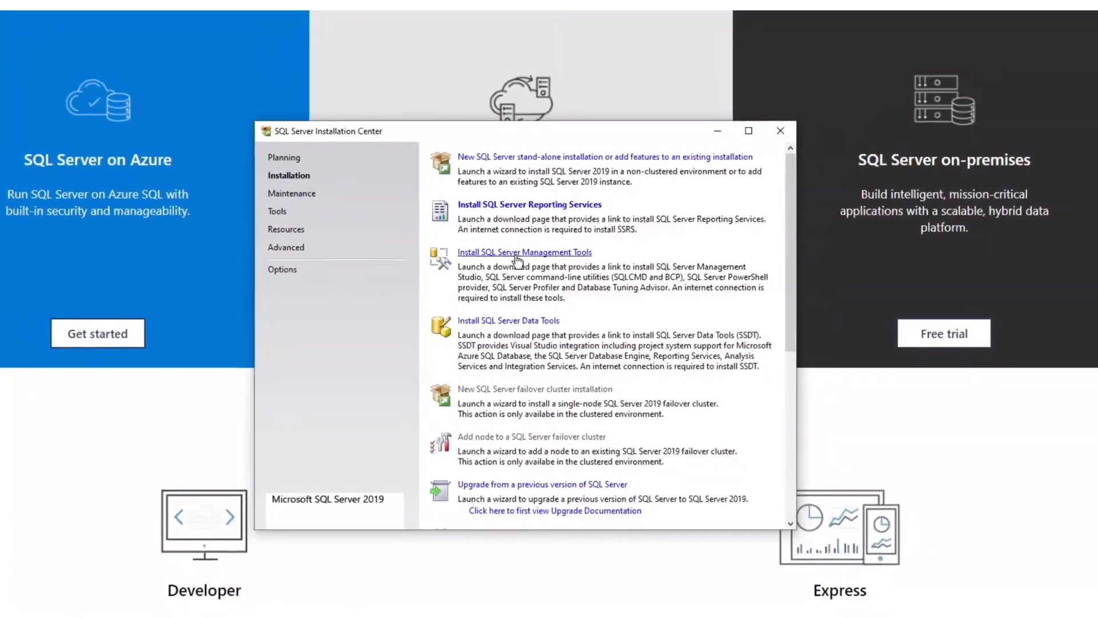
click(521, 262)
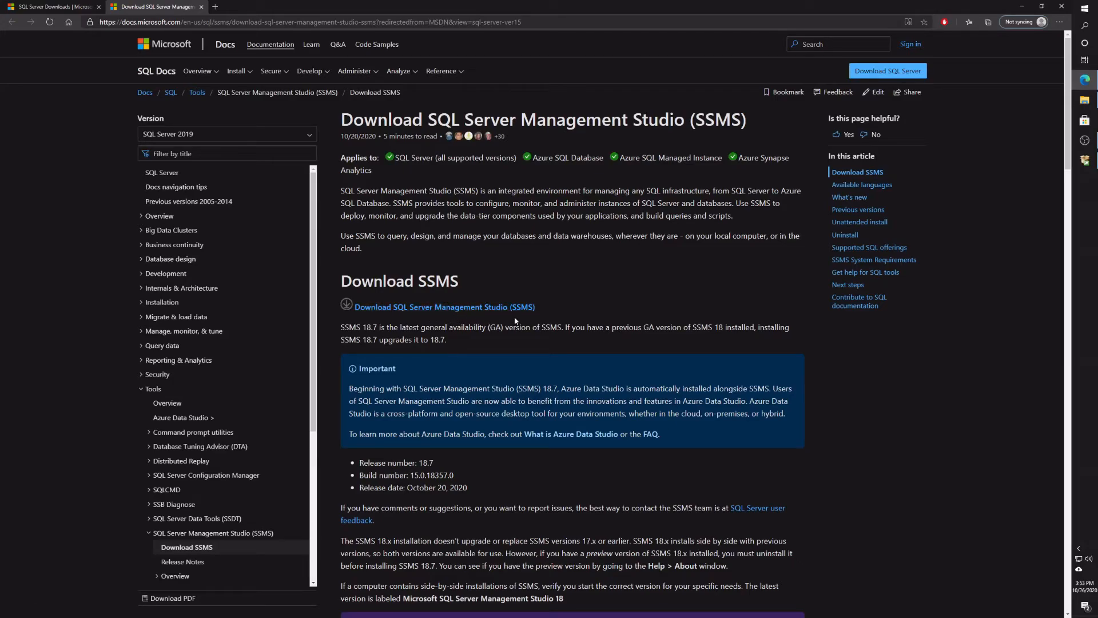
- Download and install SQL Server Management Studio 18.7, then close its completed installer
click(463, 314)
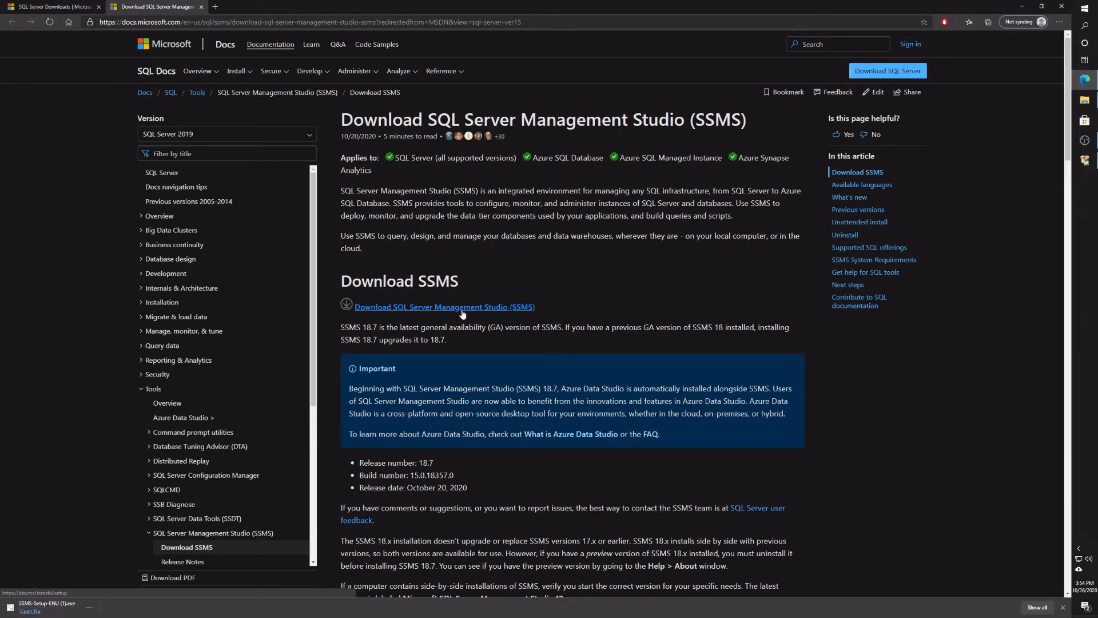
click(26, 611)
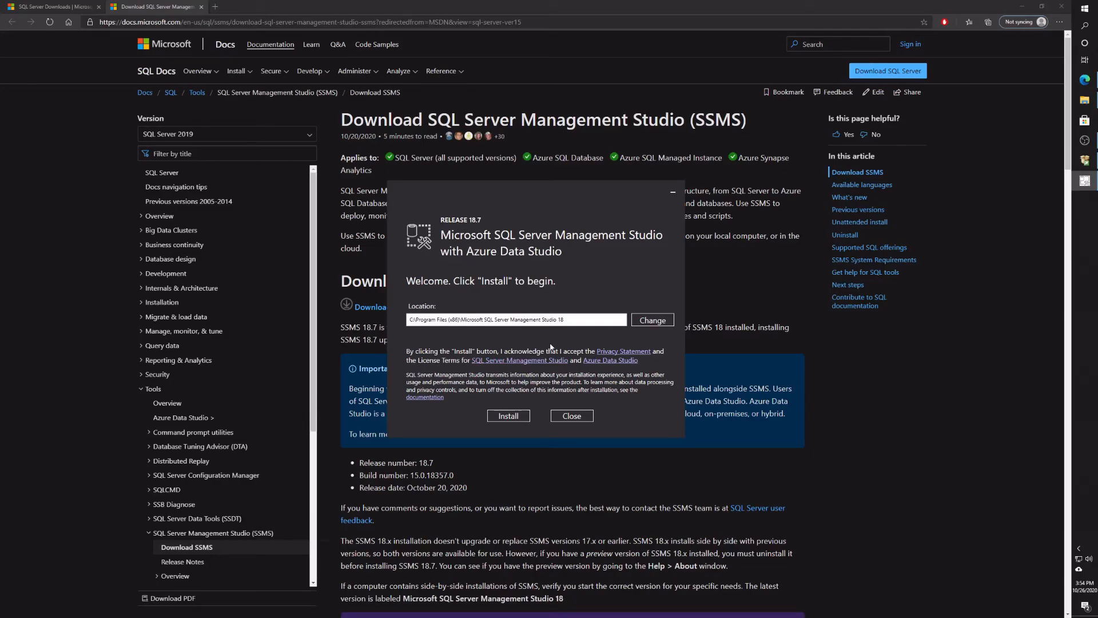
click(511, 418)
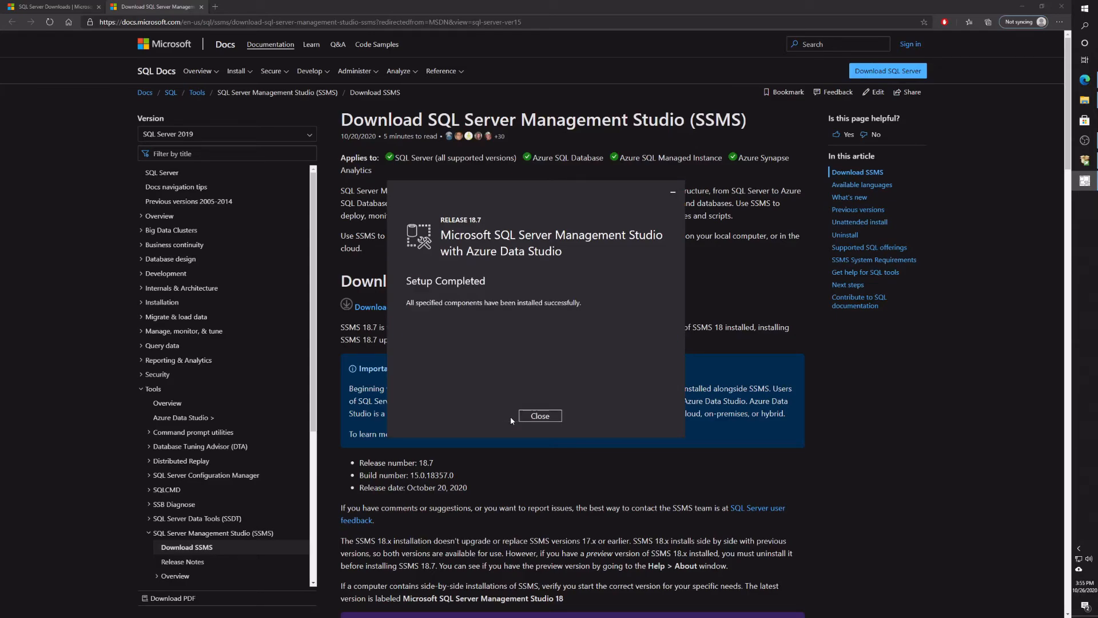
click(539, 417)
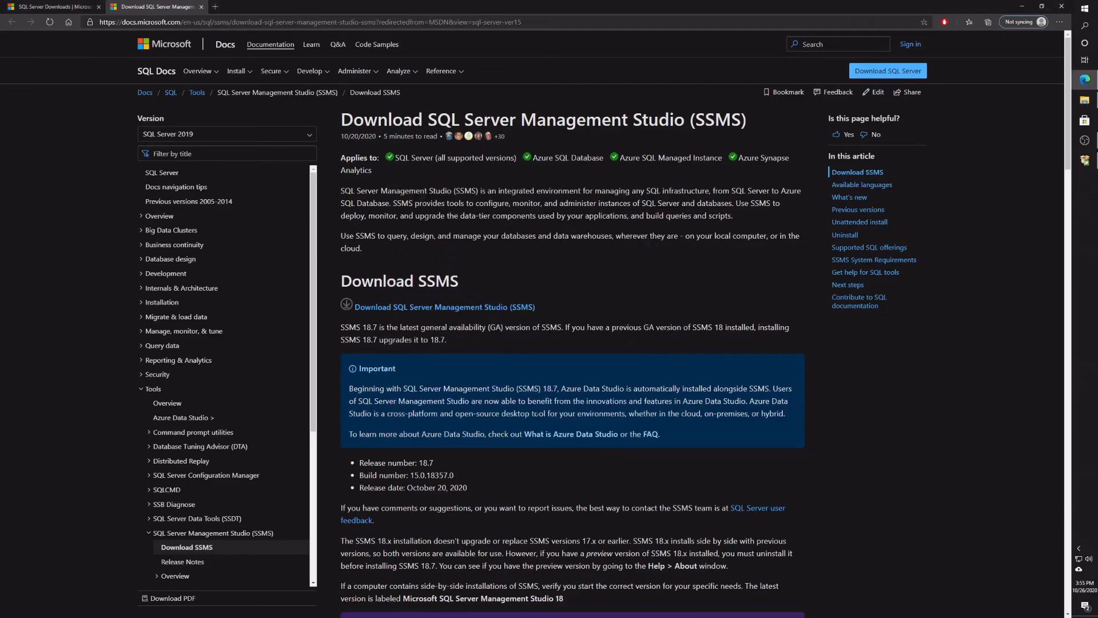
- Launch Microsoft SQL Server Management Studio 18 by searching 'ssms' in the Start menu
click(1086, 8)
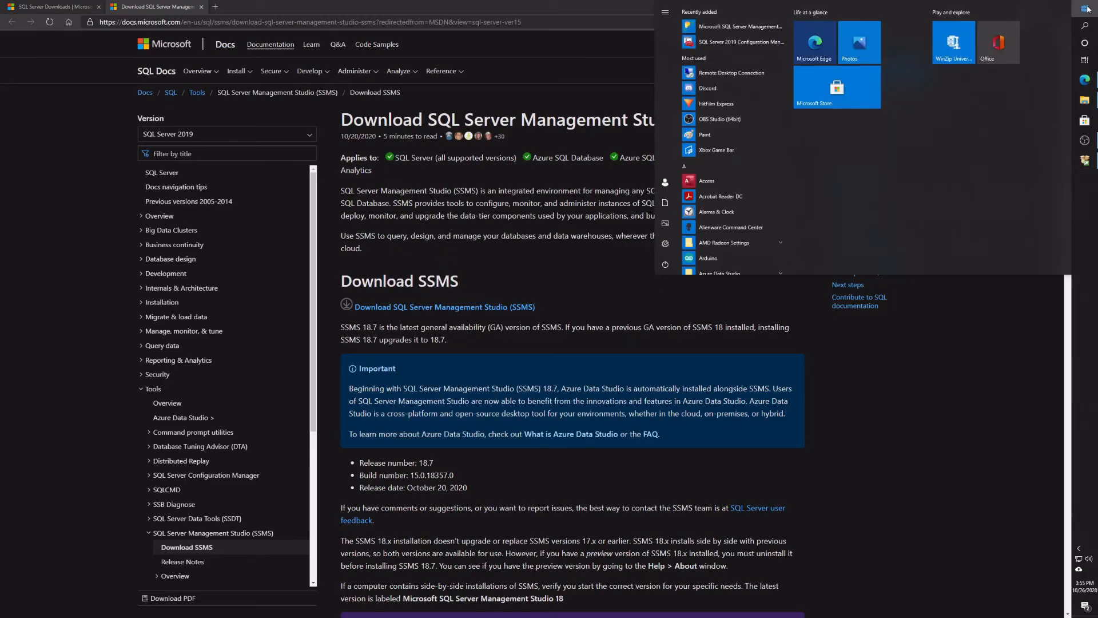
text(ssms)
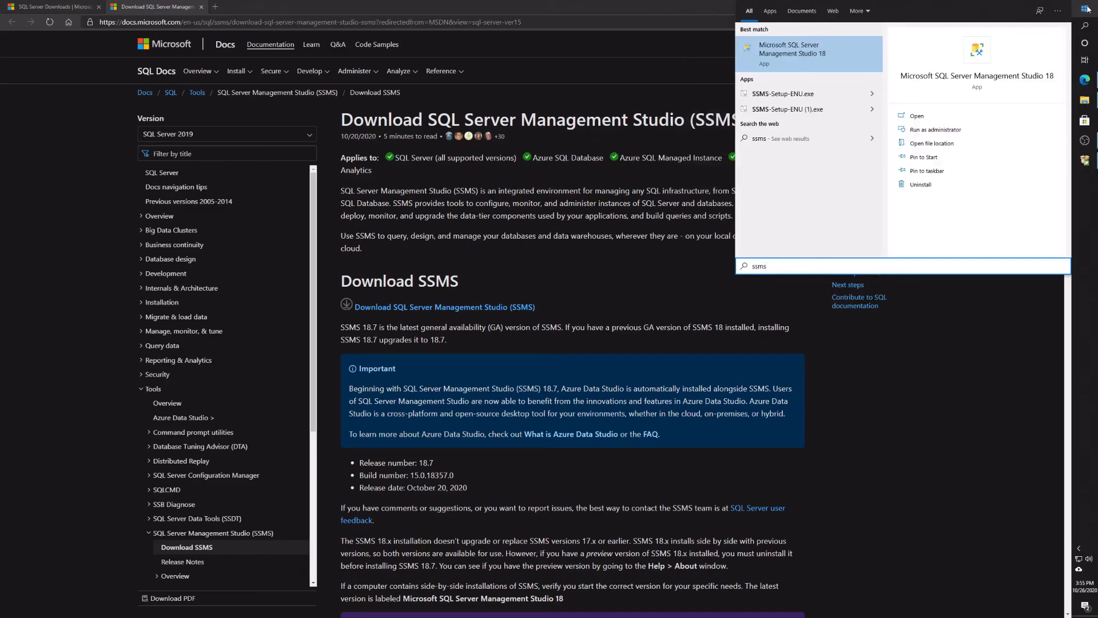
key(Return)
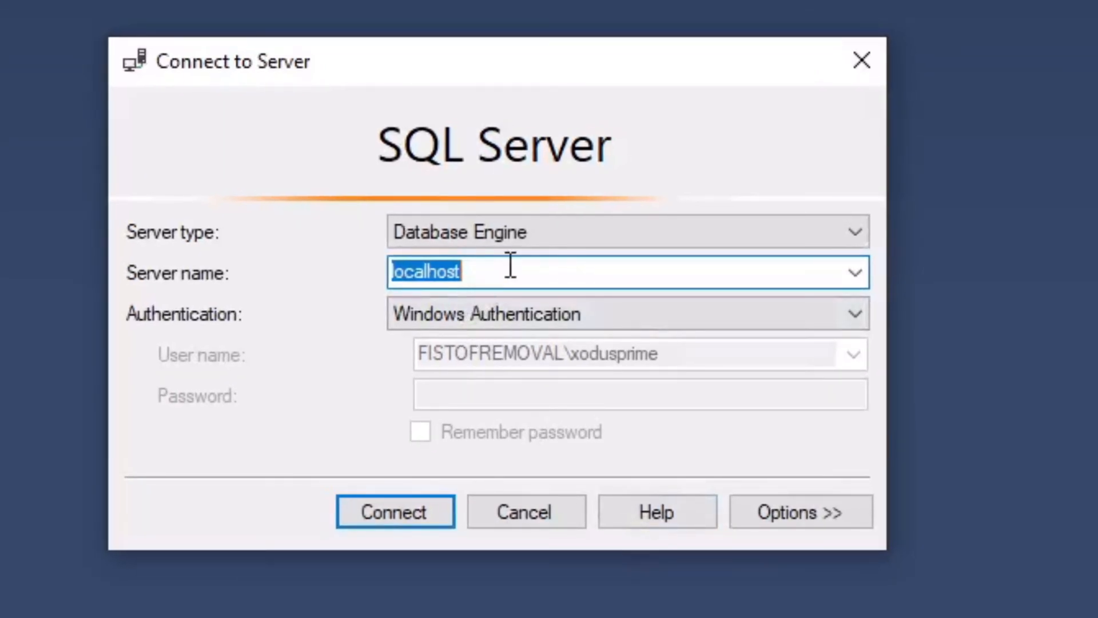
- Replace the server name with 'localhost' and connect using Windows Authentication
click(511, 265)
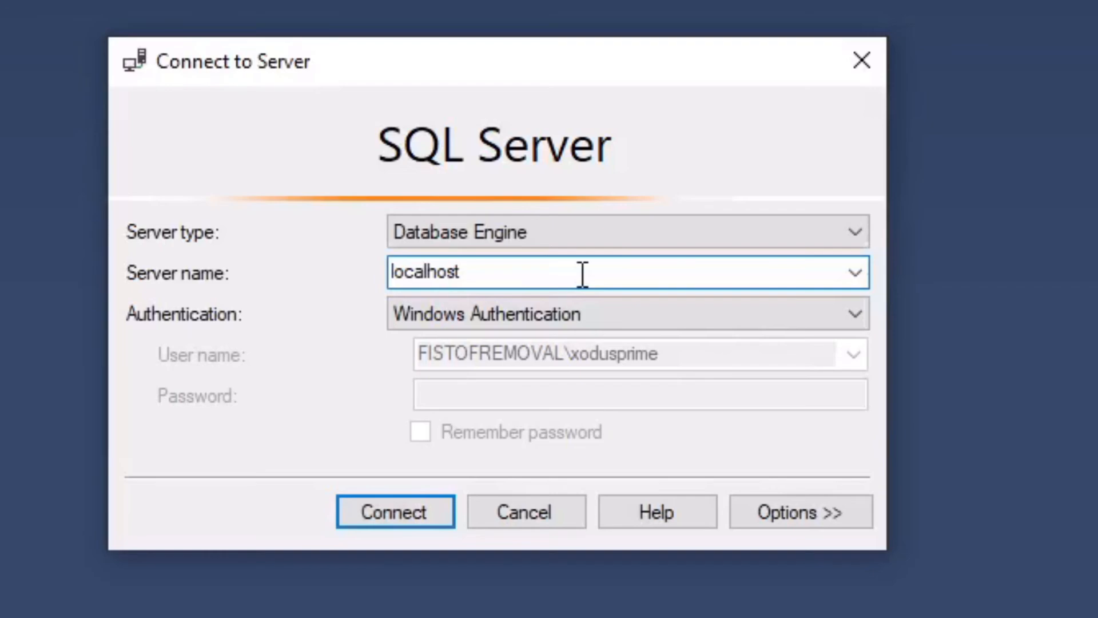
drag(583, 275, 321, 259)
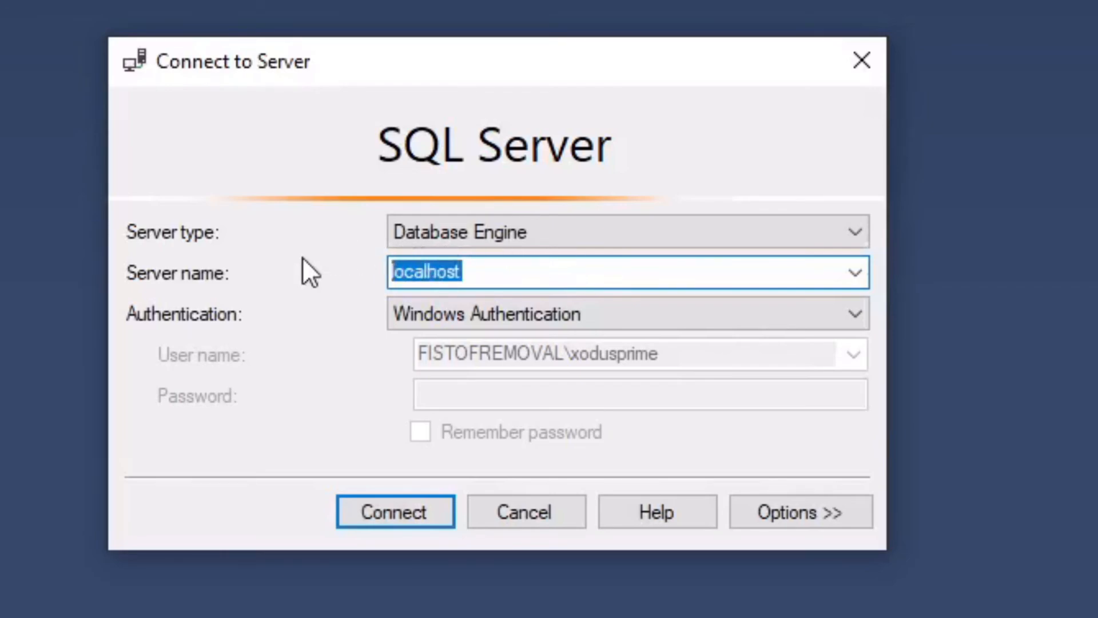
key(BackSpace)
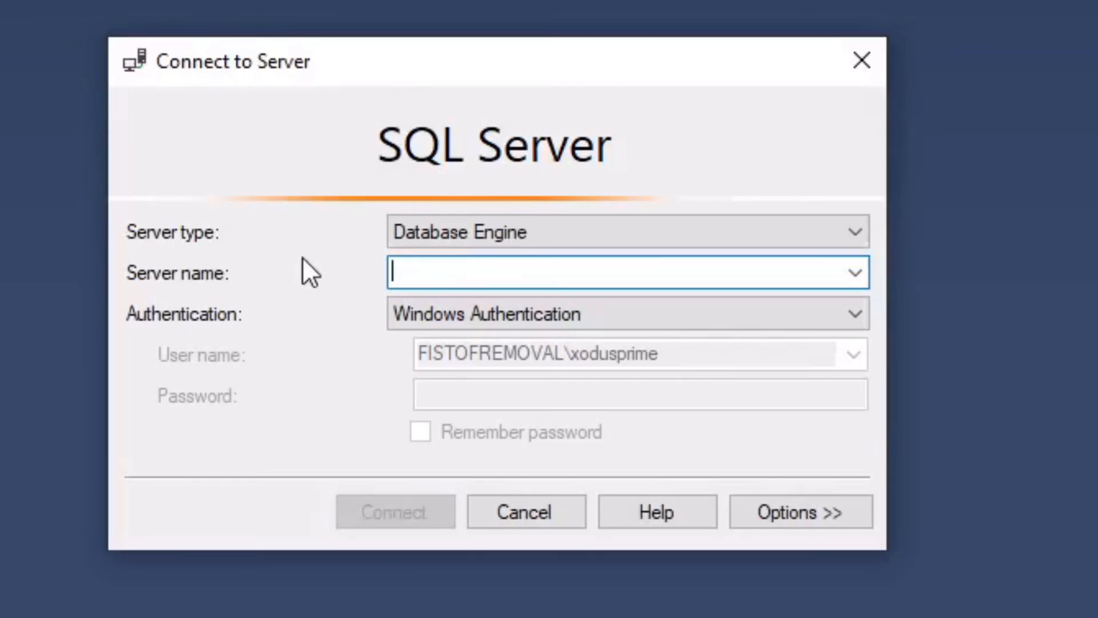
text(localhost)
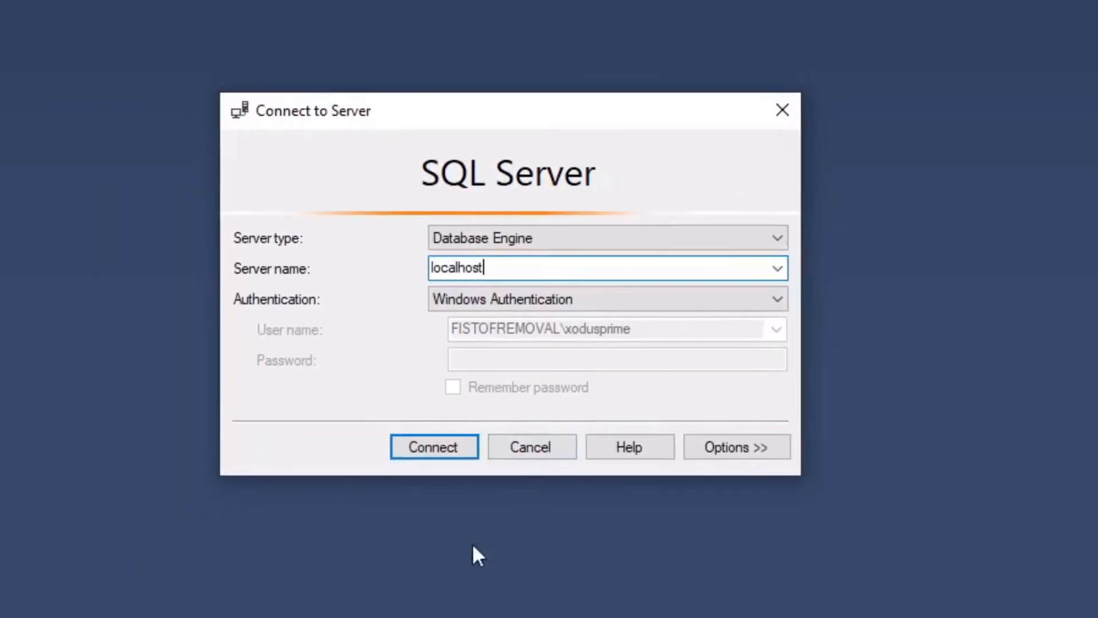
click(457, 422)
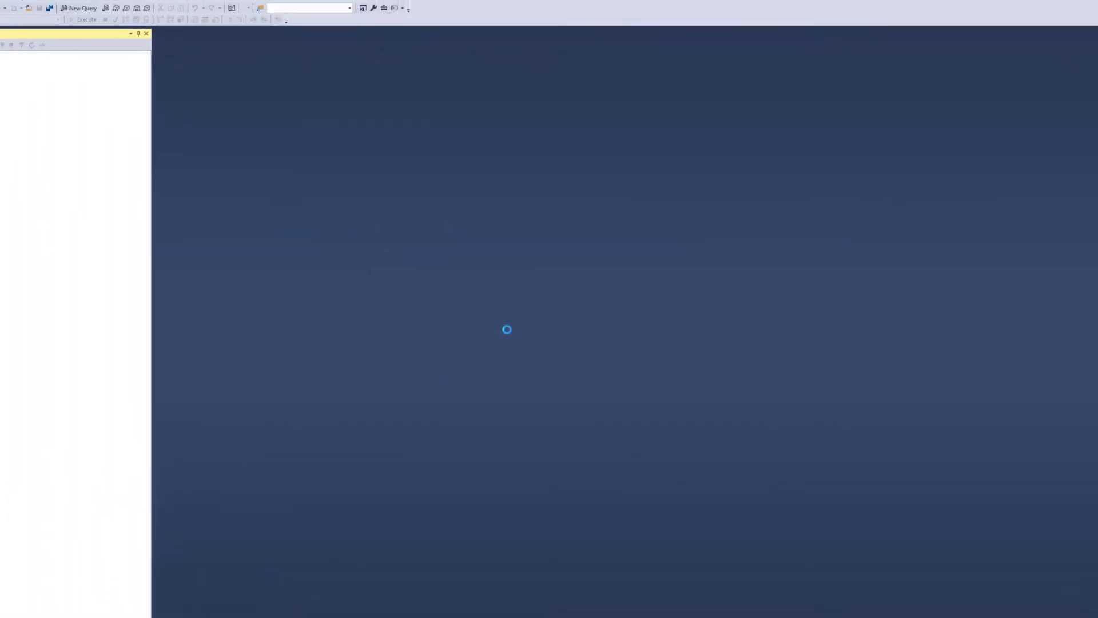